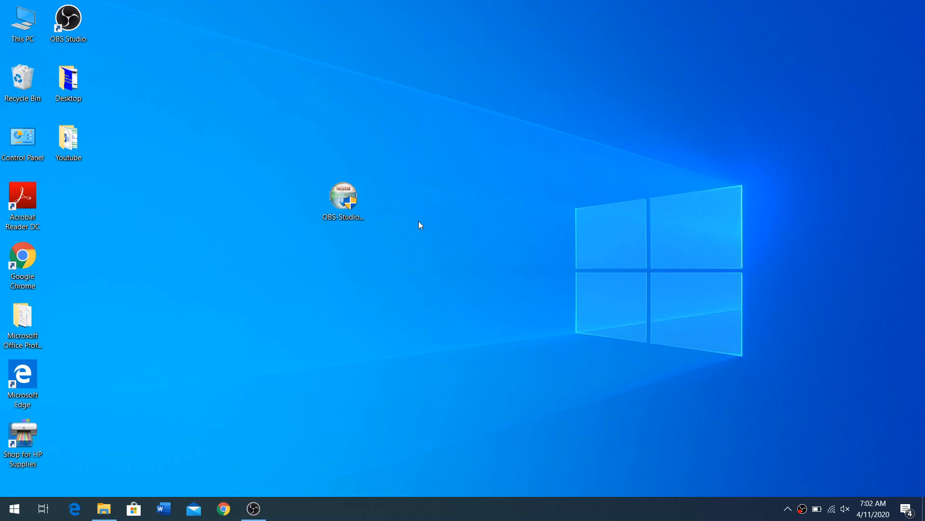
# Step: Switch to Chrome, search Google for "obs studio" and open the official obsproject.com website
pyautogui.click(222, 510)
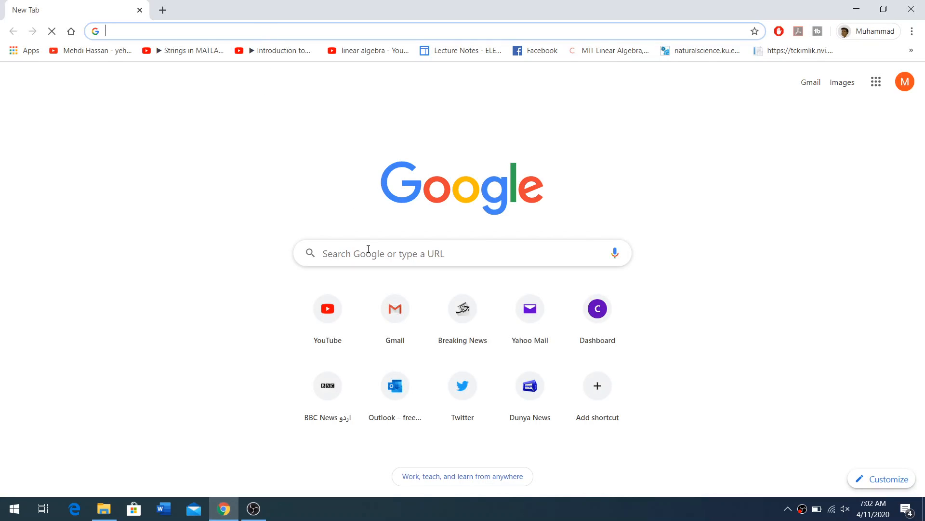
pyautogui.click(369, 253)
pyautogui.write('obs studio')
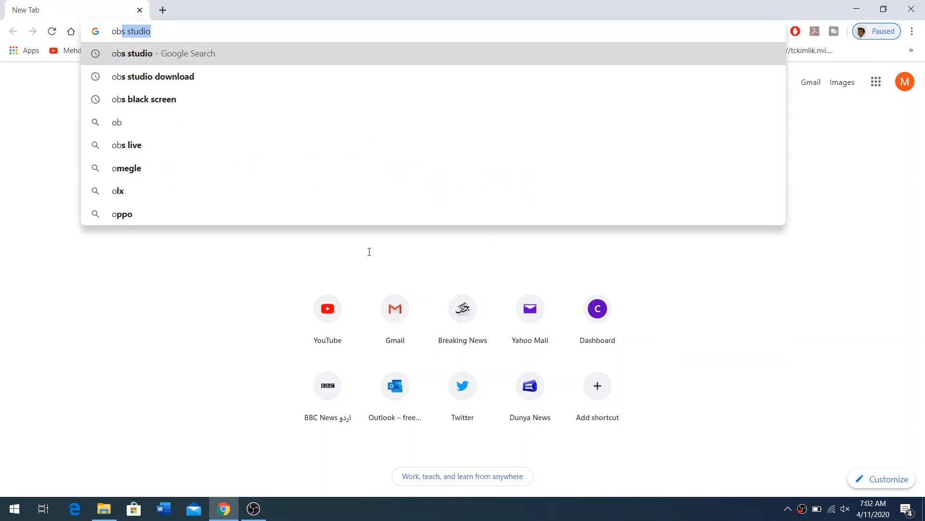
pyautogui.press('Return')
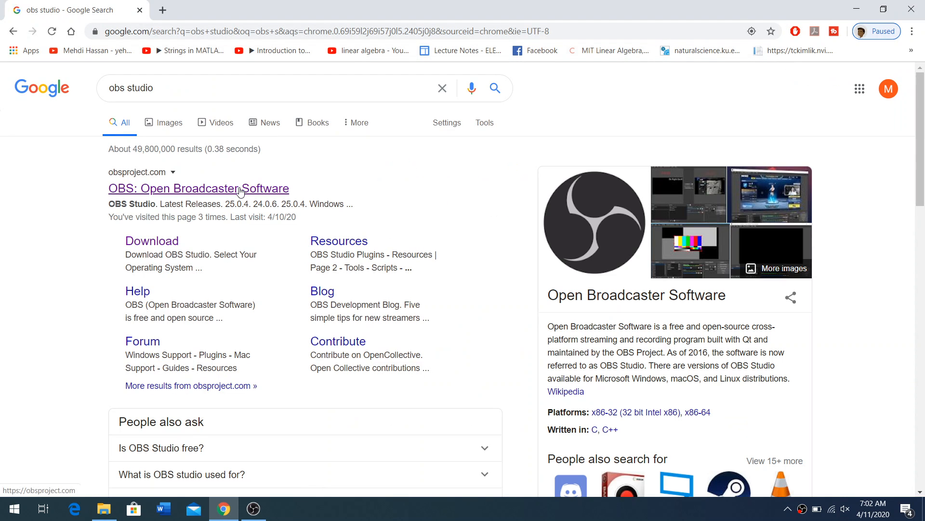
pyautogui.click(240, 189)
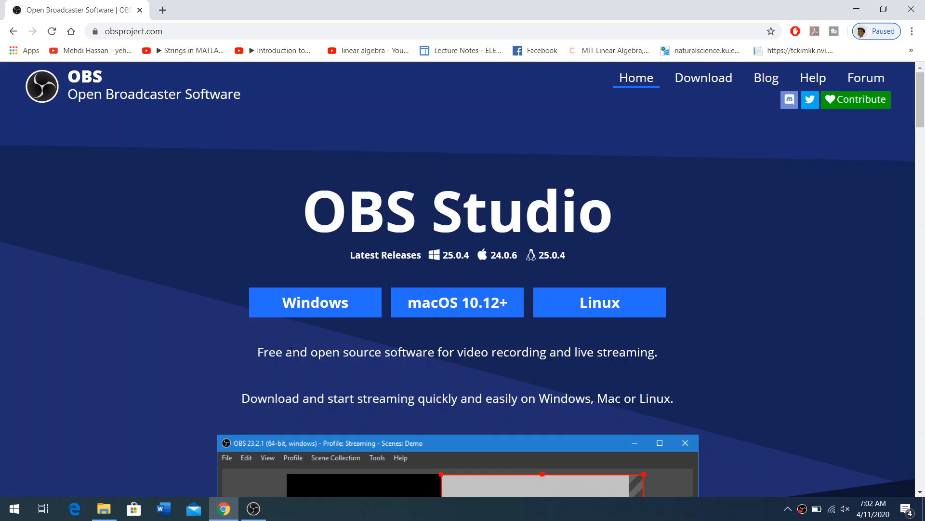
# Step: Start downloading the Windows installer of OBS Studio and cancel the download in progress
pyautogui.click(314, 305)
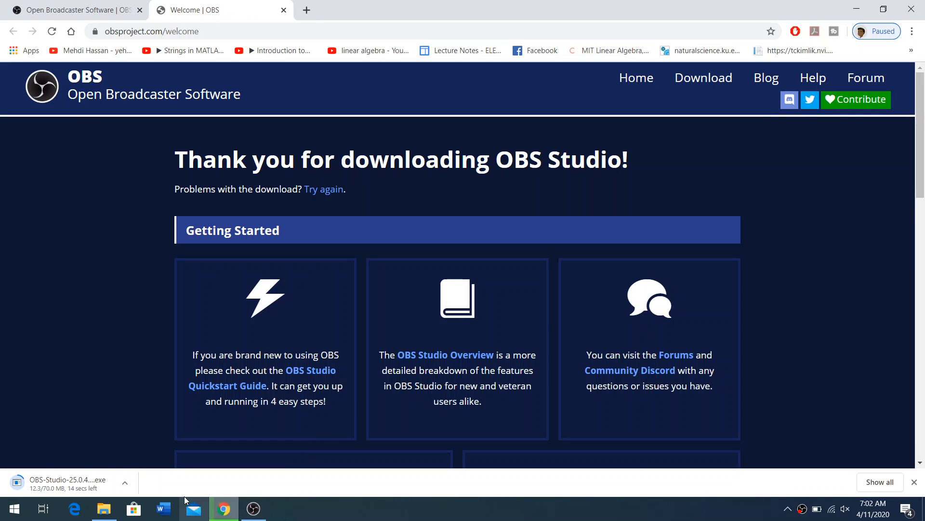
pyautogui.click(126, 485)
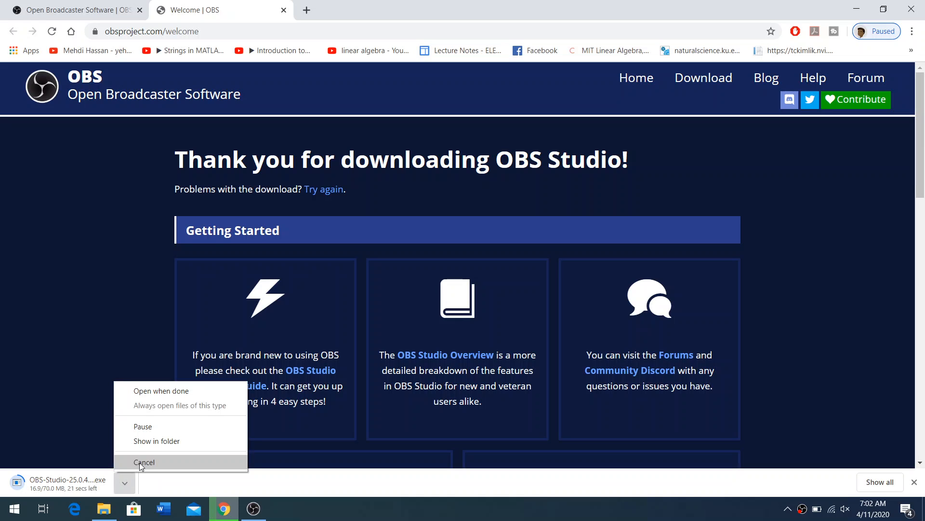
pyautogui.click(141, 463)
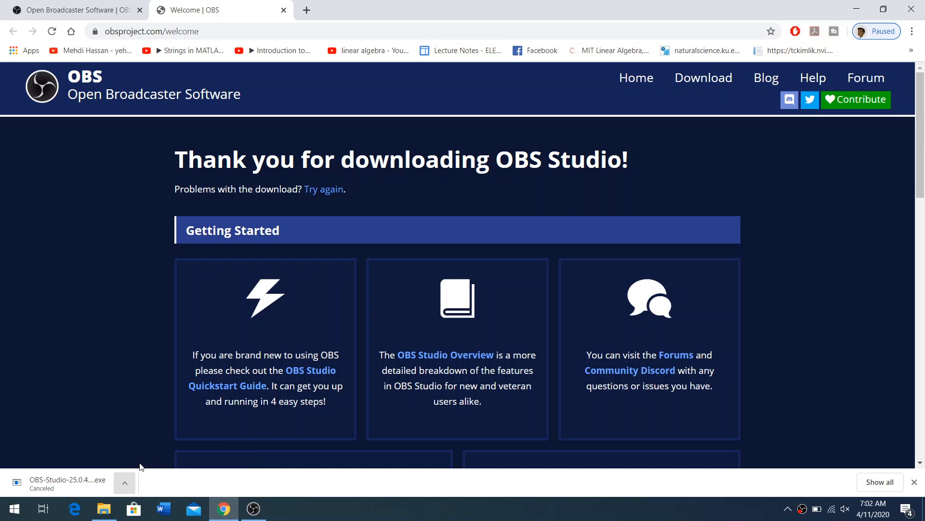
# Step: Minimize the browser and switch to the running OBS Studio window
pyautogui.click(862, 11)
pyautogui.moveTo(303, 163); pyautogui.dragTo(390, 257)
pyautogui.click(395, 289)
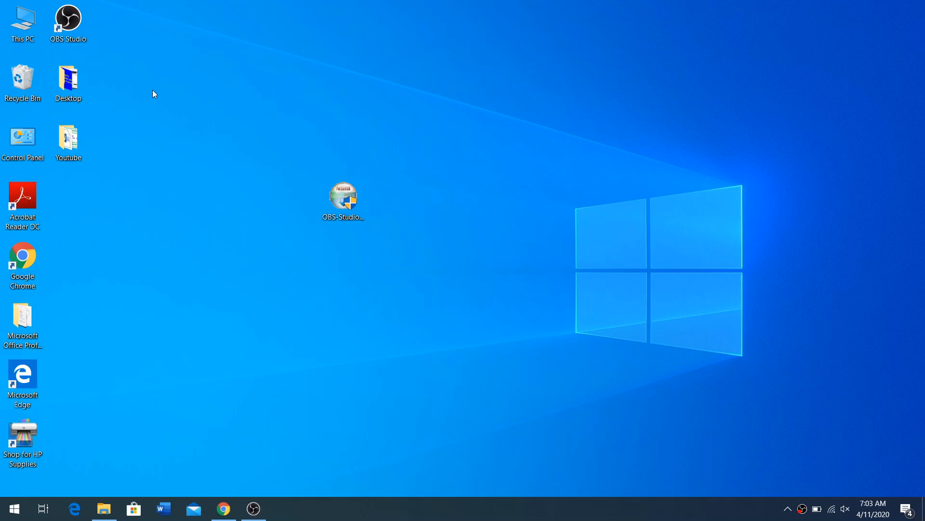
pyautogui.click(69, 24)
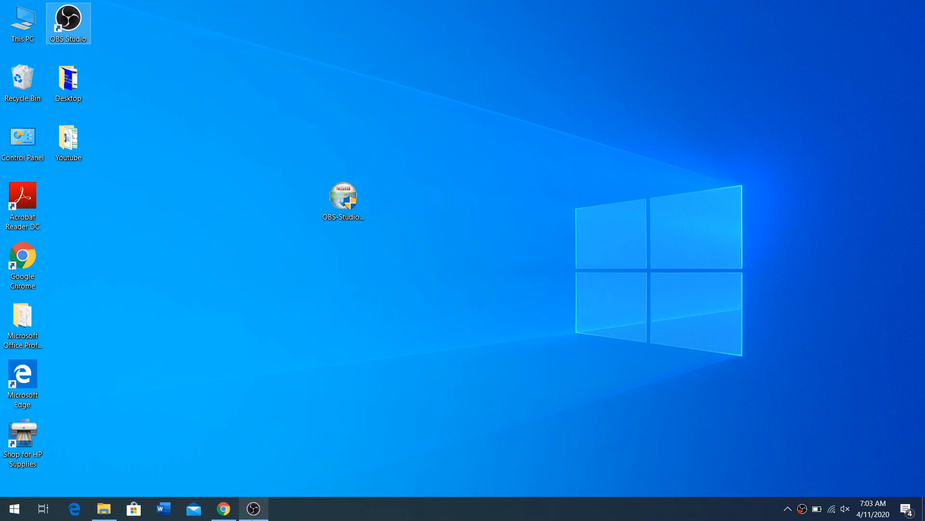
pyautogui.click(253, 508)
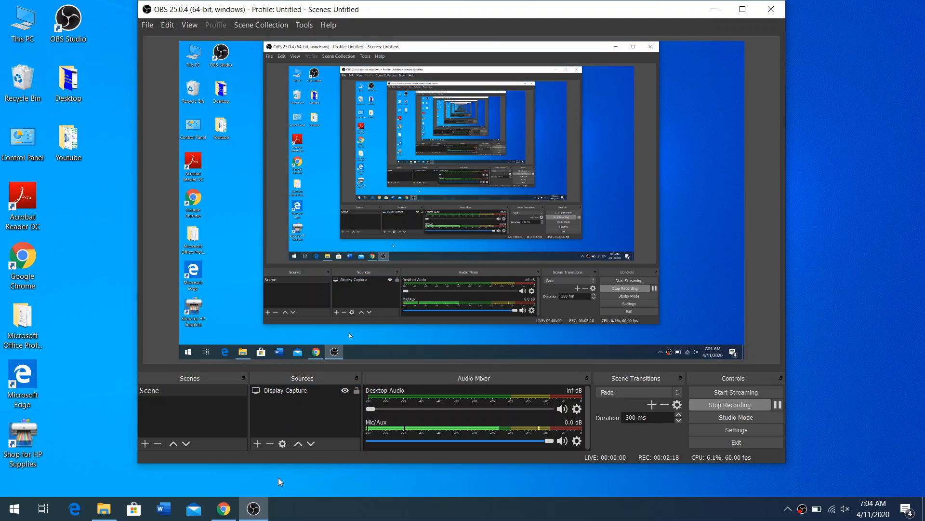
# Step: Add another Display Capture source for Display 1: 1920x1080 with Capture Cursor enabled
pyautogui.click(256, 446)
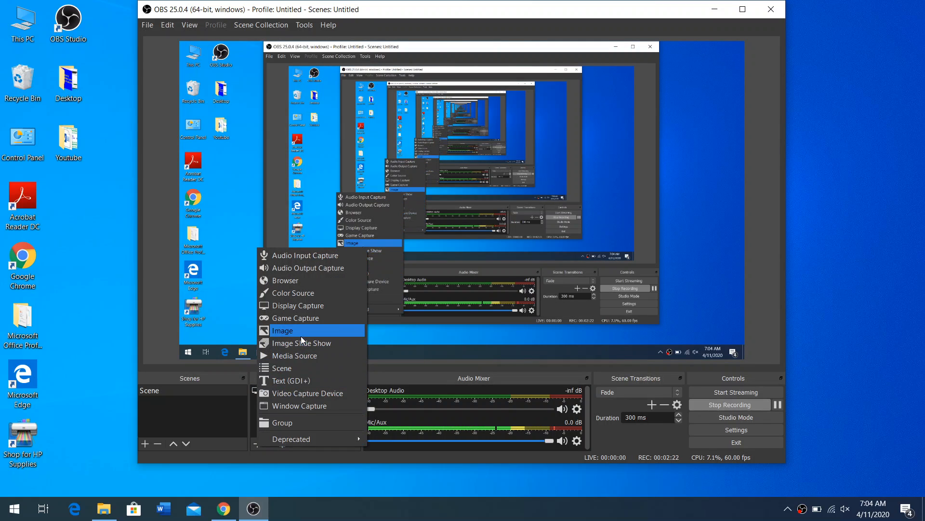
pyautogui.click(309, 306)
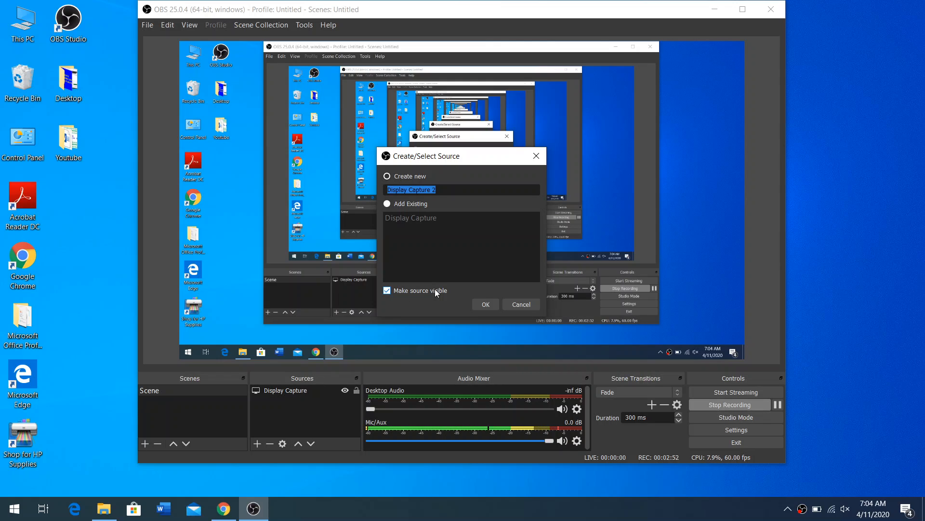
pyautogui.click(487, 304)
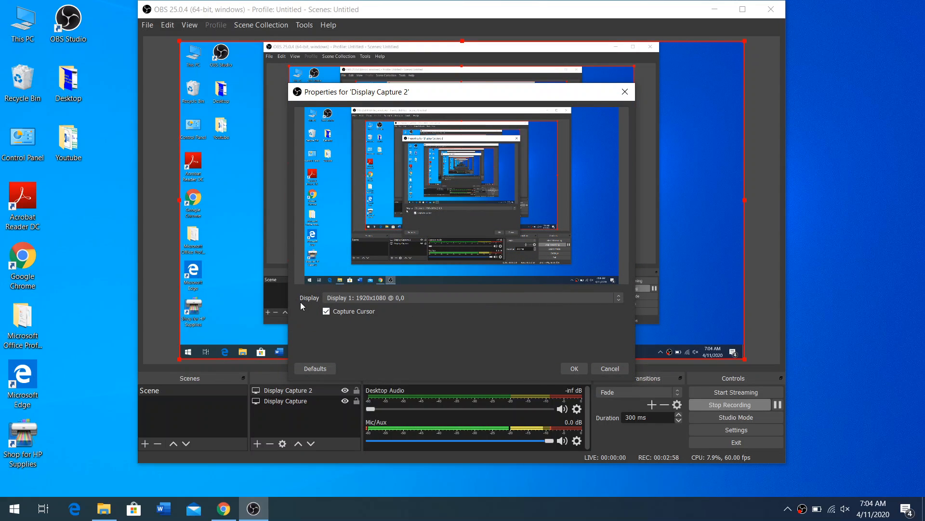
pyautogui.click(619, 299)
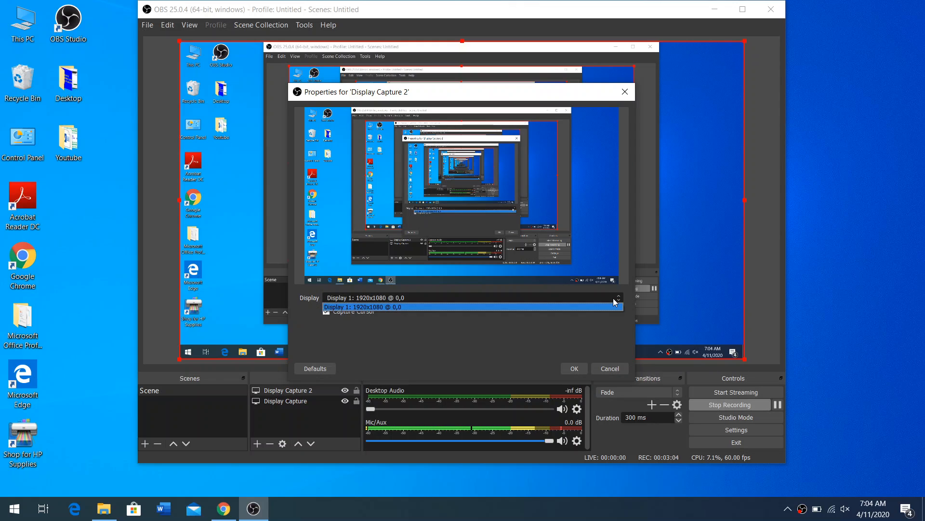
pyautogui.click(613, 299)
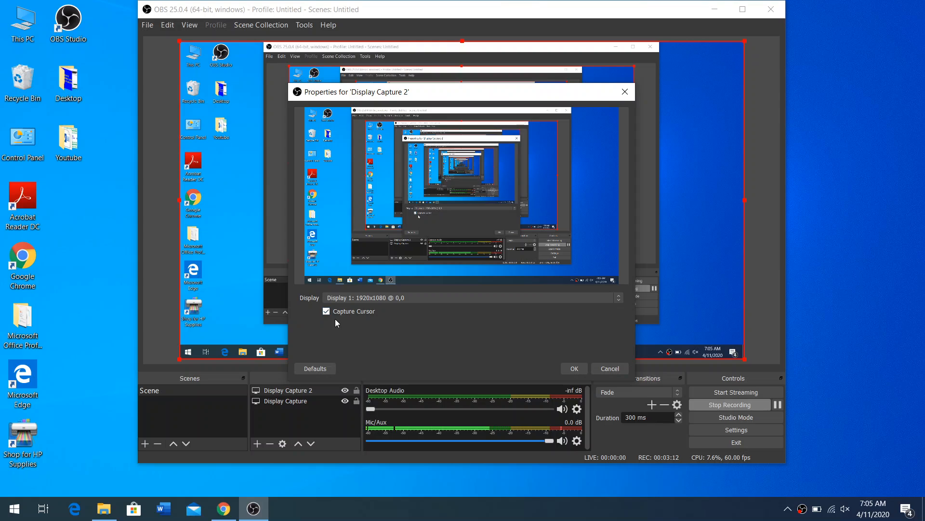
pyautogui.click(577, 369)
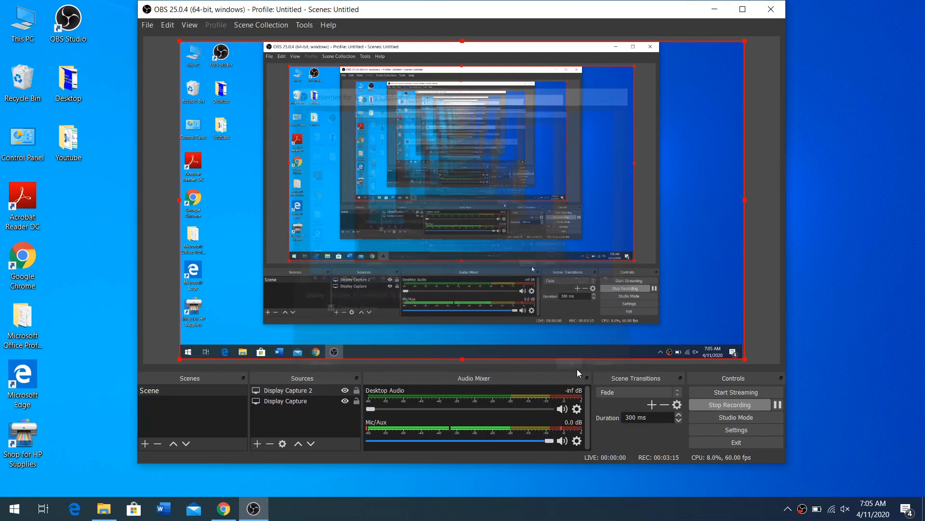
# Step: Remove the Display Capture 2 source and confirm its removal
pyautogui.click(296, 391)
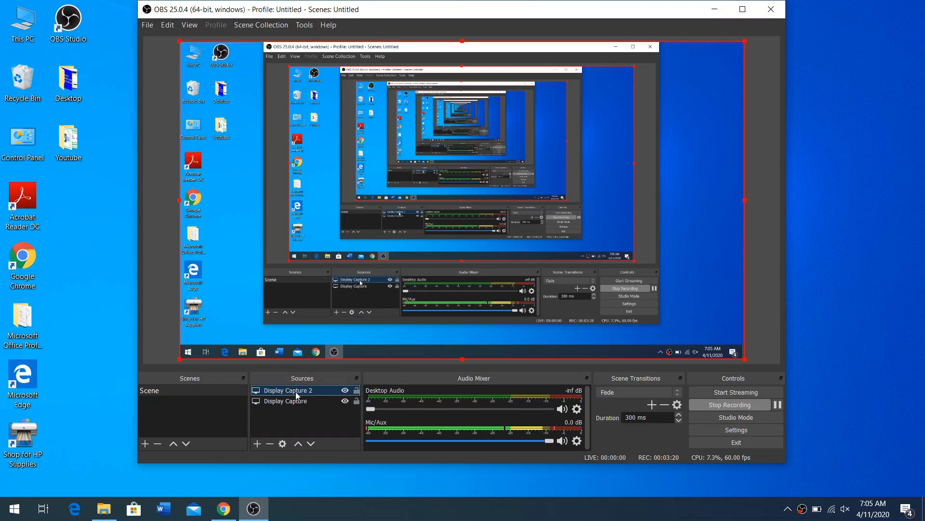
pyautogui.click(271, 443)
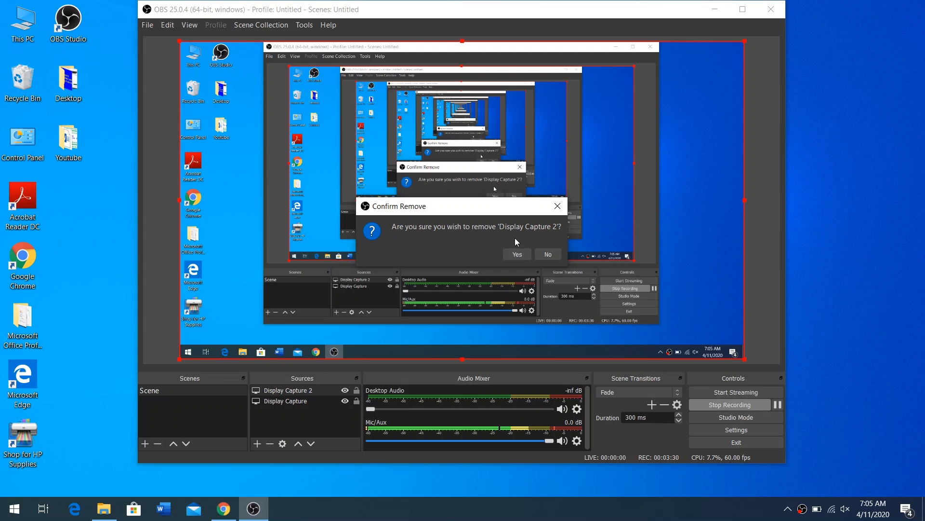
pyautogui.click(517, 254)
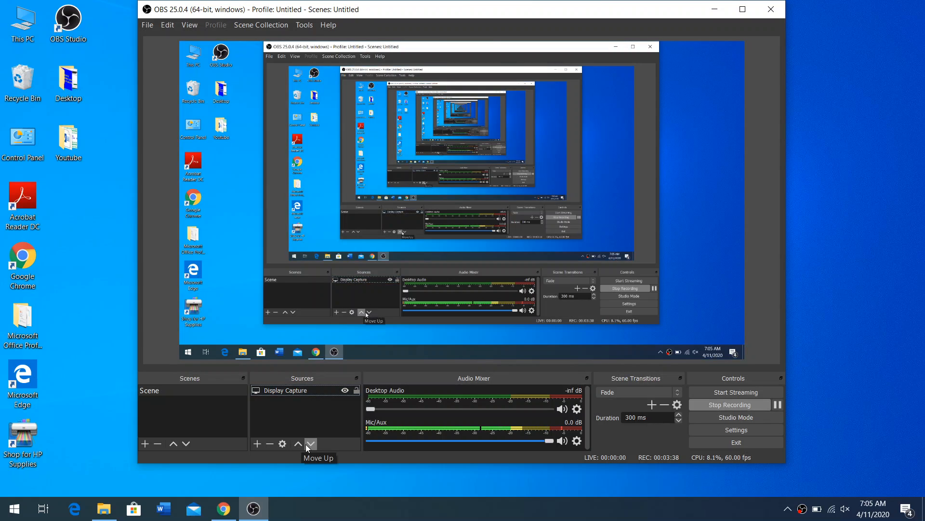
pyautogui.click(258, 443)
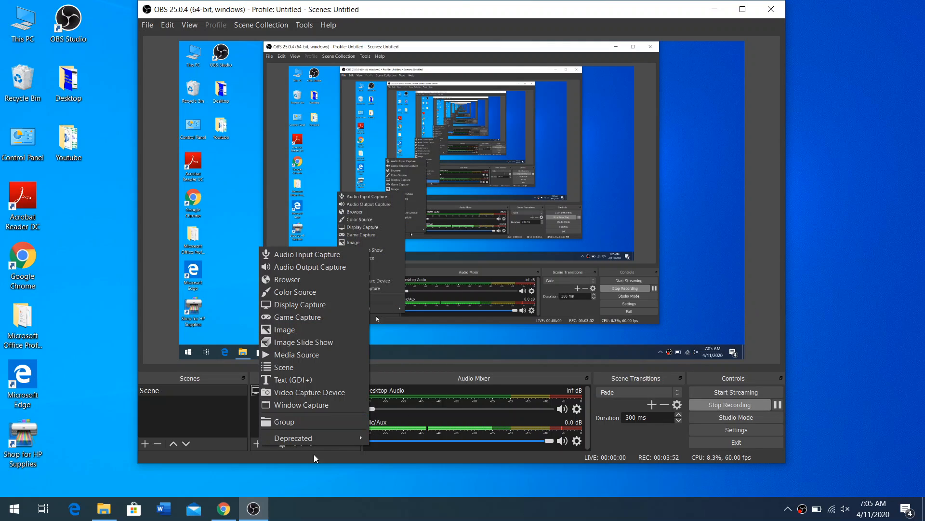
pyautogui.click(242, 448)
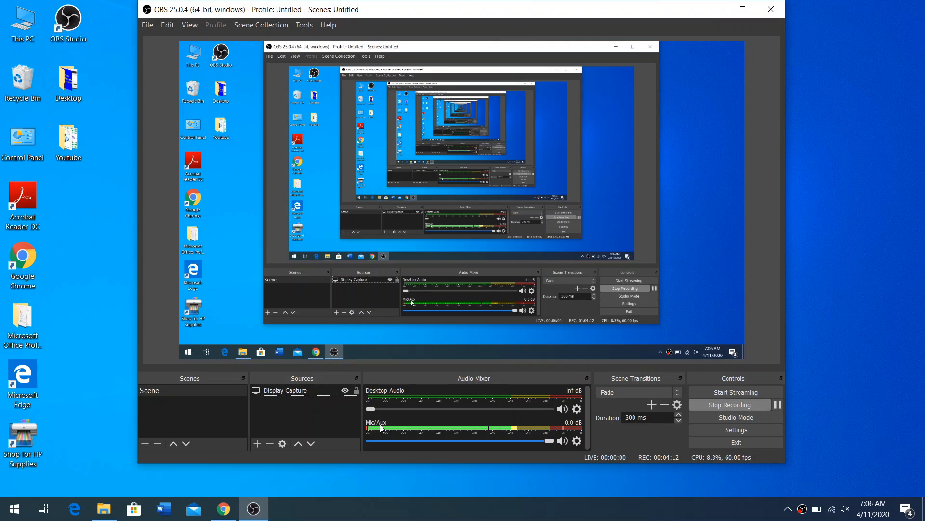
# Step: Check the Desktop Audio properties, accept the Default device, and keep the Desktop Audio volume at its minimum
pyautogui.click(577, 409)
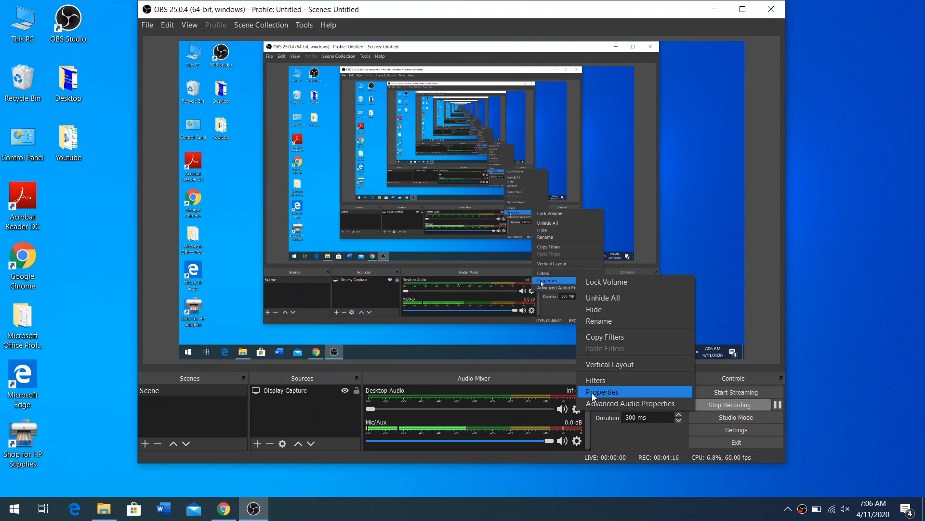
pyautogui.click(593, 393)
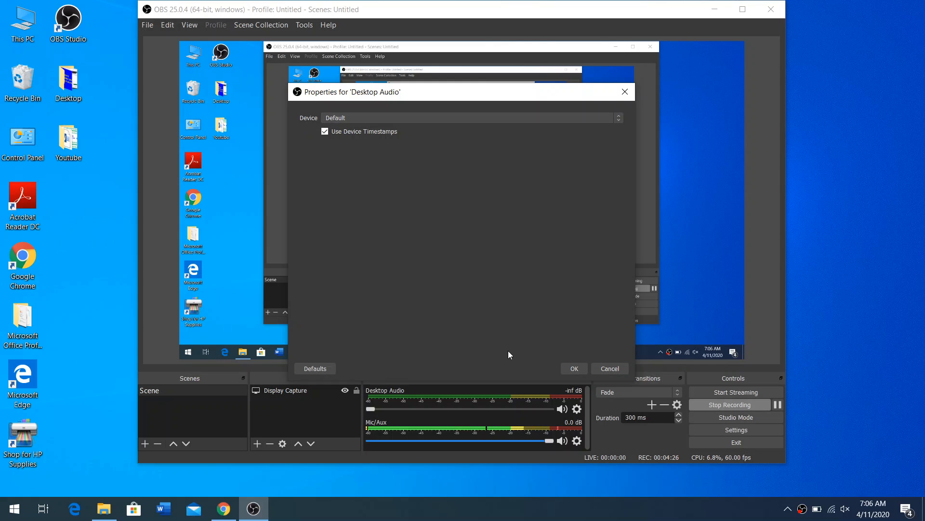
pyautogui.click(573, 368)
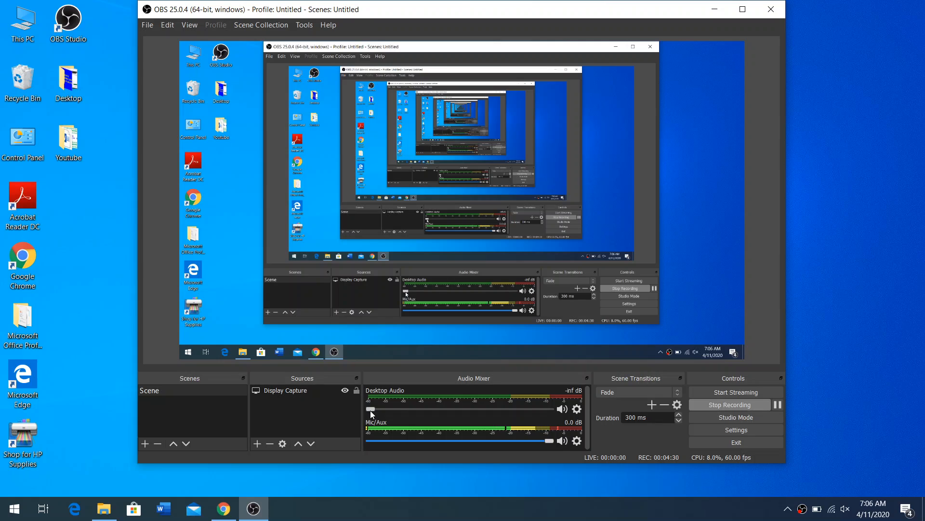
pyautogui.moveTo(371, 410)
pyautogui.mouseDown()
pyautogui.moveTo(523, 409)
pyautogui.moveTo(366, 402)
pyautogui.mouseUp()
# Step: Check the Mic/Aux properties and accept Microphone (Realtek Audio) as the device
pyautogui.click(577, 443)
pyautogui.click(591, 425)
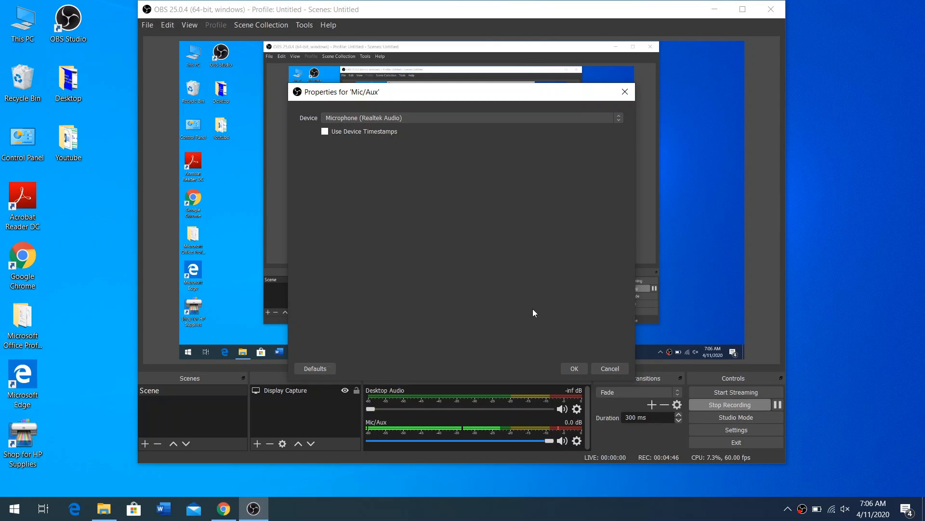
pyautogui.click(569, 368)
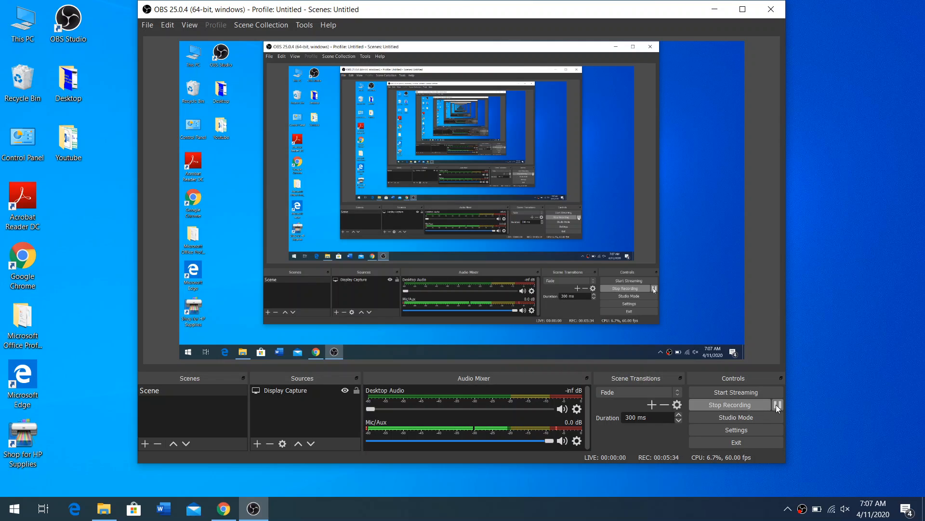
# Step: Open the OBS settings and choose Dark (Default) as the theme in the General settings
pyautogui.click(748, 431)
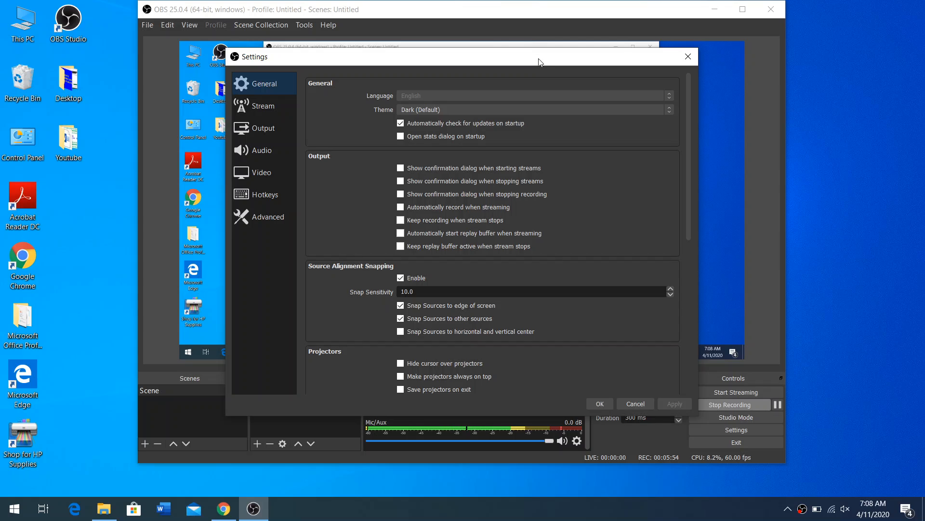
pyautogui.moveTo(539, 61); pyautogui.dragTo(510, 48)
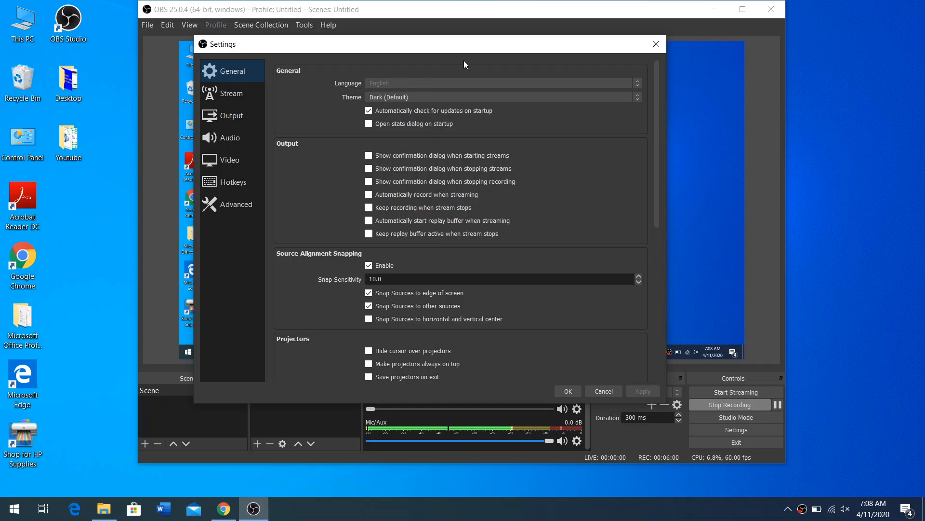
pyautogui.click(401, 98)
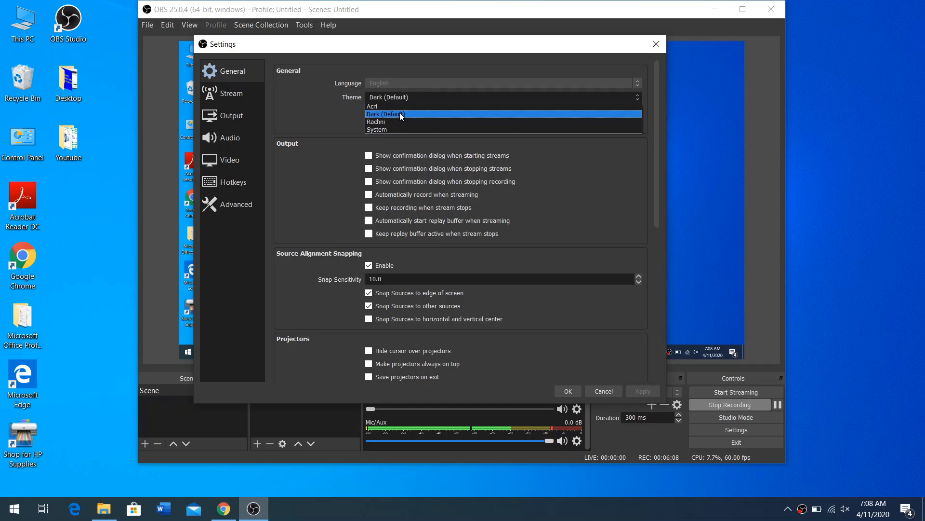
pyautogui.click(400, 114)
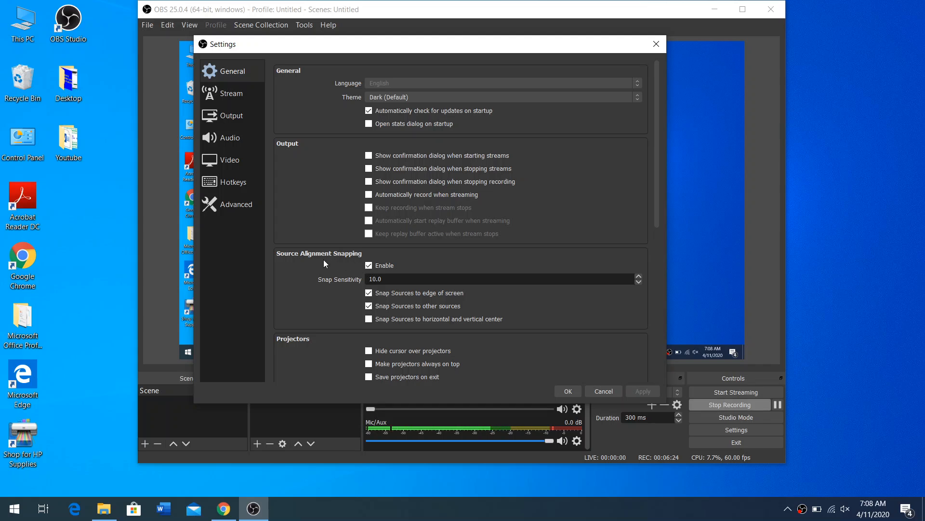
# Step: Look through the General settings for output, source alignment snapping, projectors and the system tray
pyautogui.scroll(-1, 405, 313)
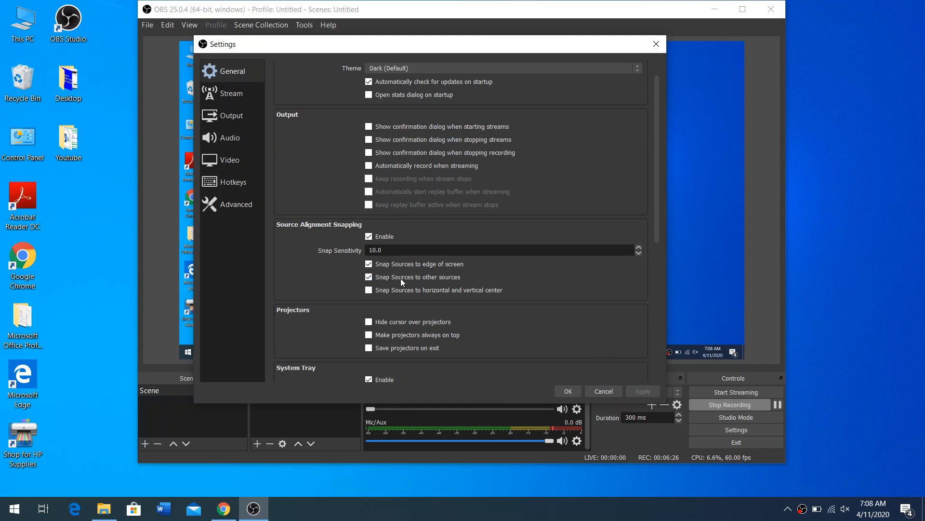
pyautogui.scroll(1, 399, 273)
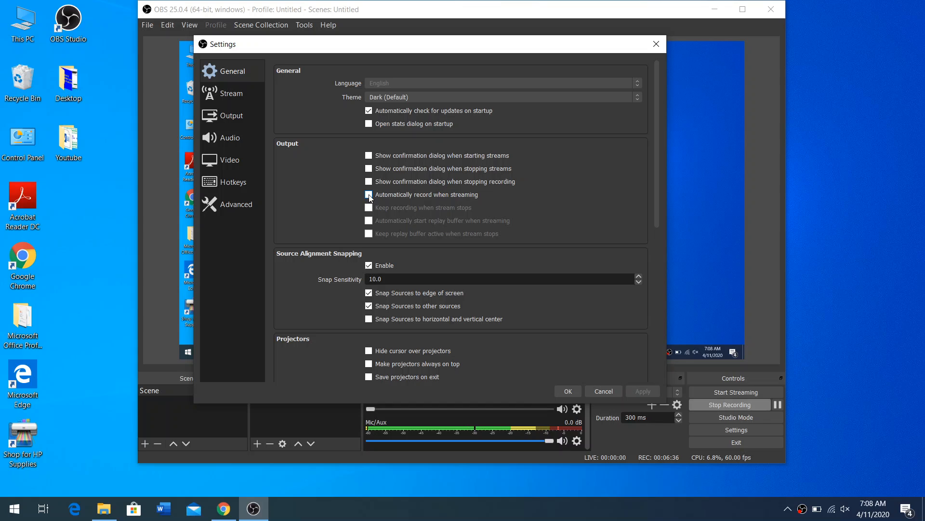
pyautogui.scroll(-2, 400, 298)
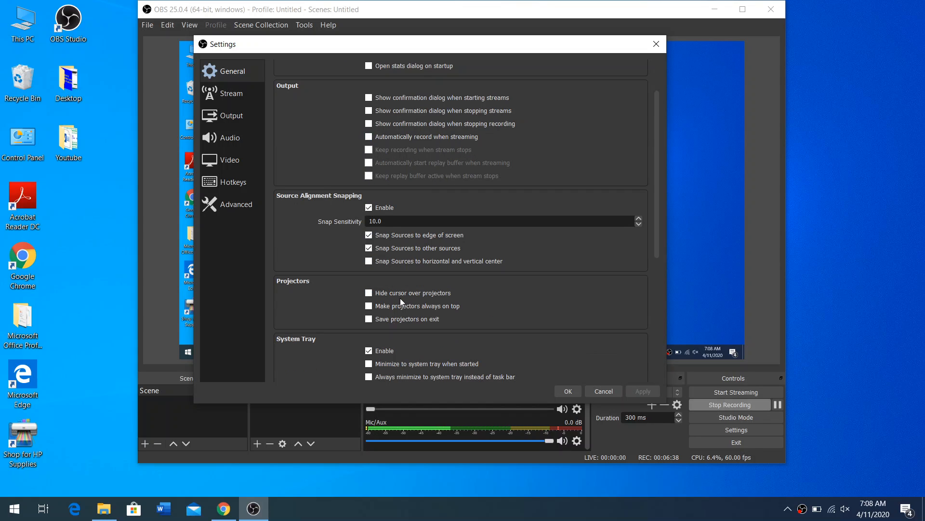
pyautogui.scroll(-1, 348, 292)
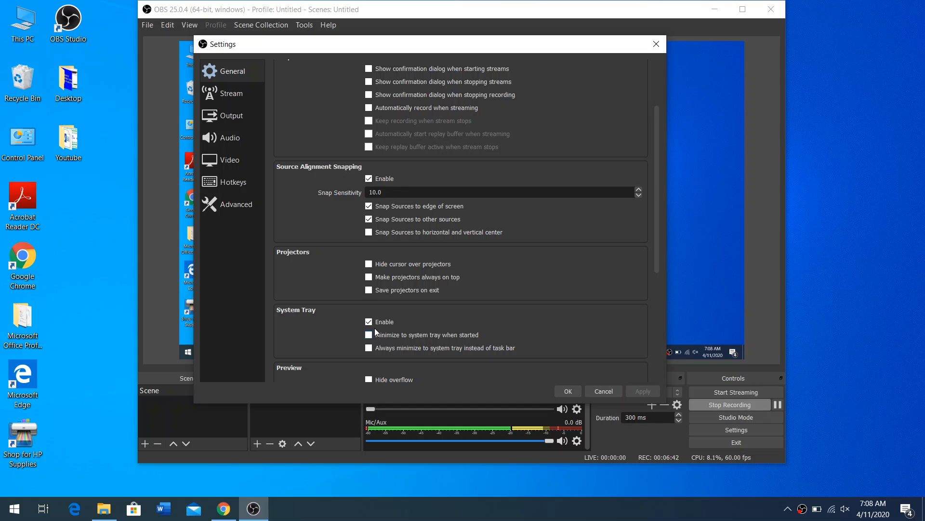
pyautogui.scroll(3, 375, 330)
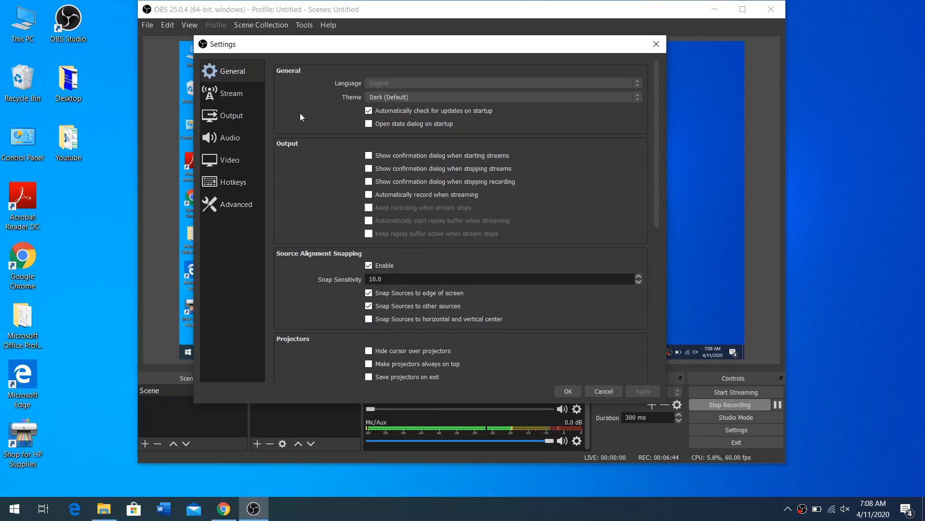
# Step: Review the Stream settings for the streaming service, and the Output settings for bitrate, encoder, recording path, quality and format
pyautogui.click(240, 93)
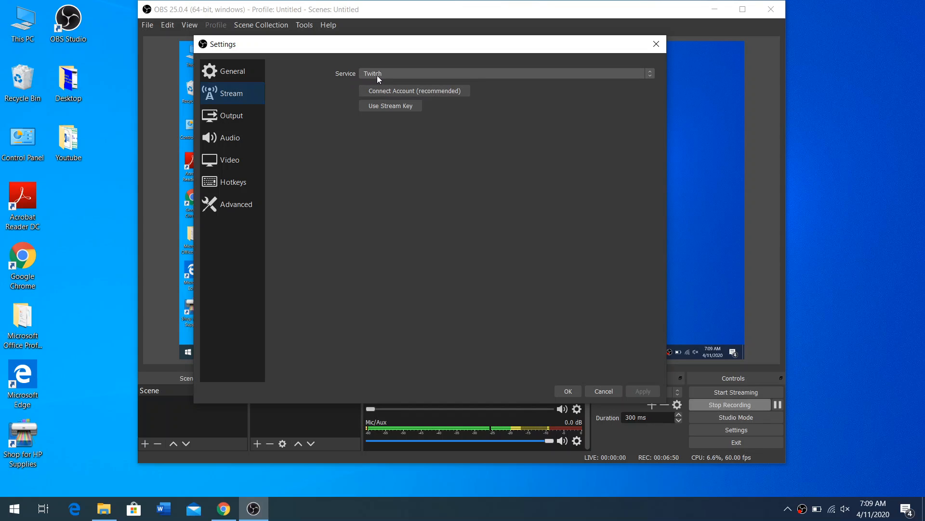
pyautogui.click(244, 115)
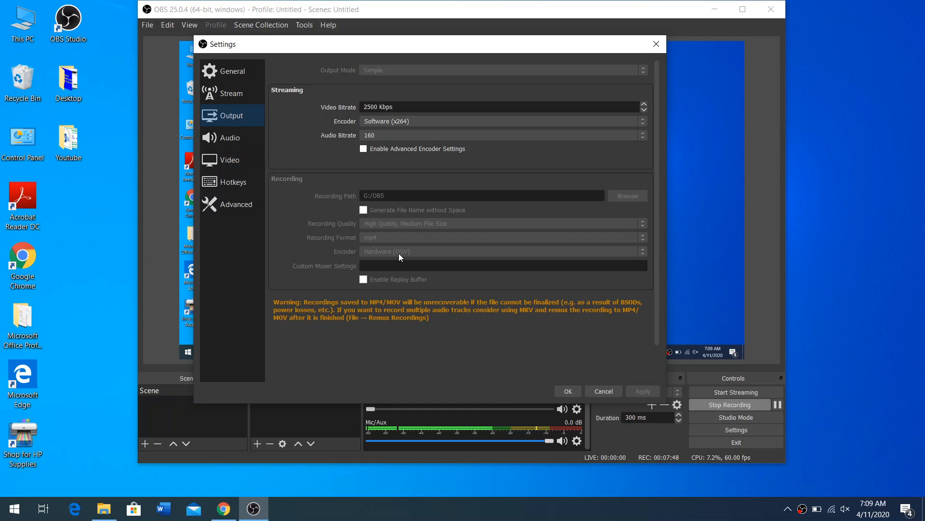
pyautogui.scroll(-1, 421, 270)
pyautogui.scroll(1, 423, 265)
# Step: Review the Audio settings for devices, meters, monitoring and push-to-talk hotkeys, and the Video settings for resolution, downscale filter and FPS
pyautogui.click(235, 137)
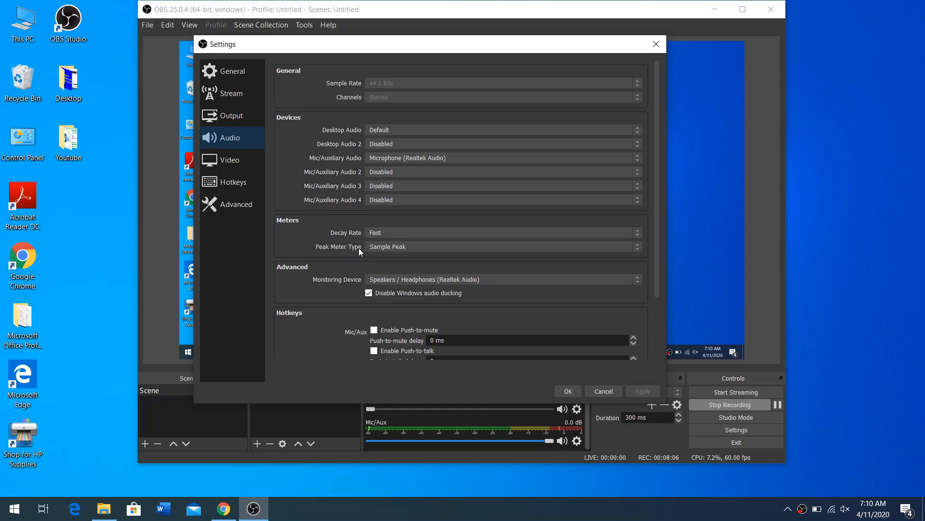
pyautogui.scroll(-1, 358, 247)
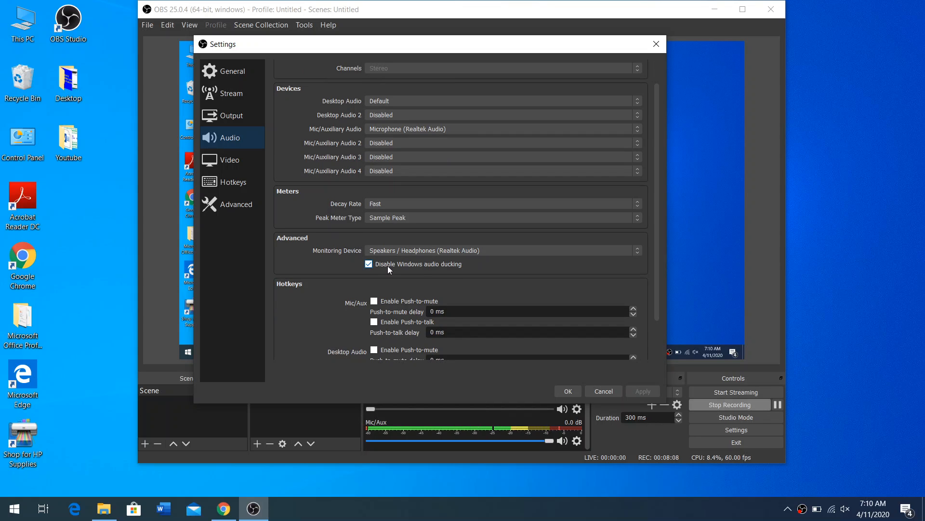
pyautogui.scroll(-2, 388, 265)
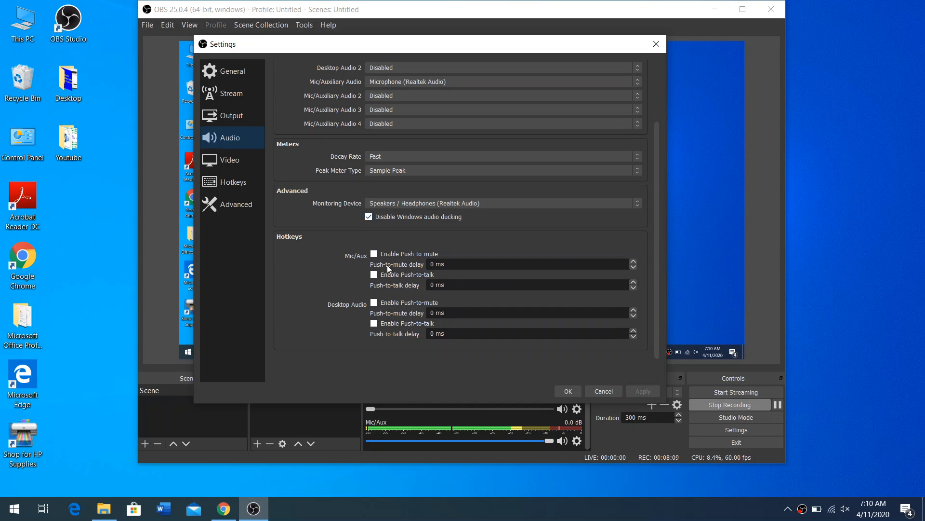
pyautogui.click(232, 161)
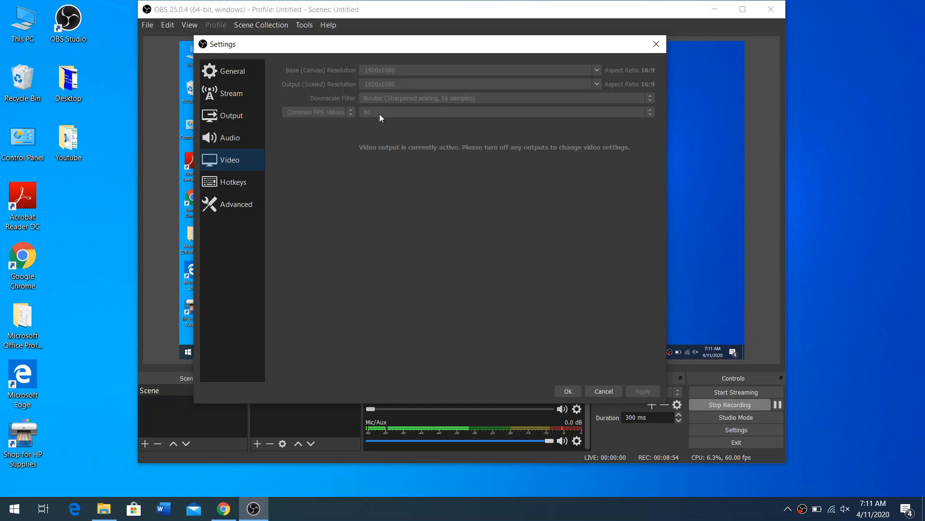
# Step: Review the Hotkeys for recording control and the Advanced settings from process priority to hotkey focus behavior, and accept the settings
pyautogui.click(239, 186)
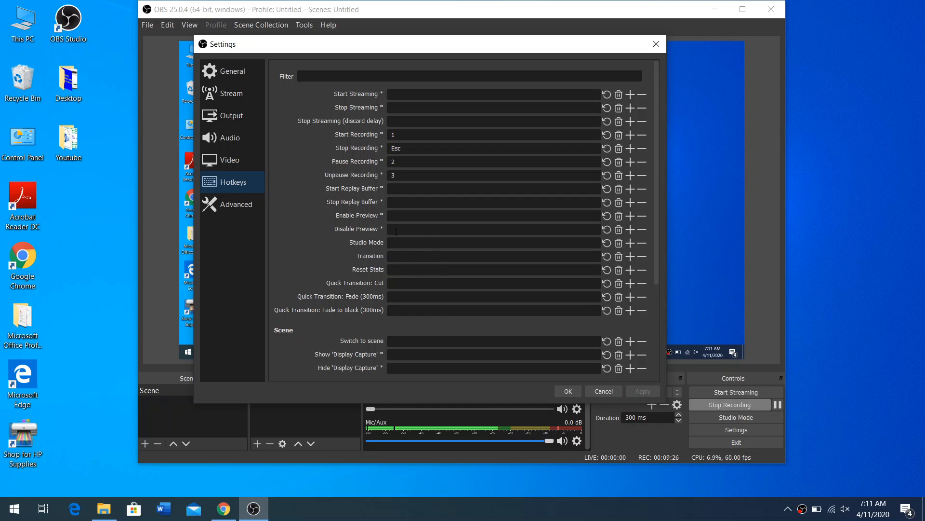
pyautogui.click(255, 206)
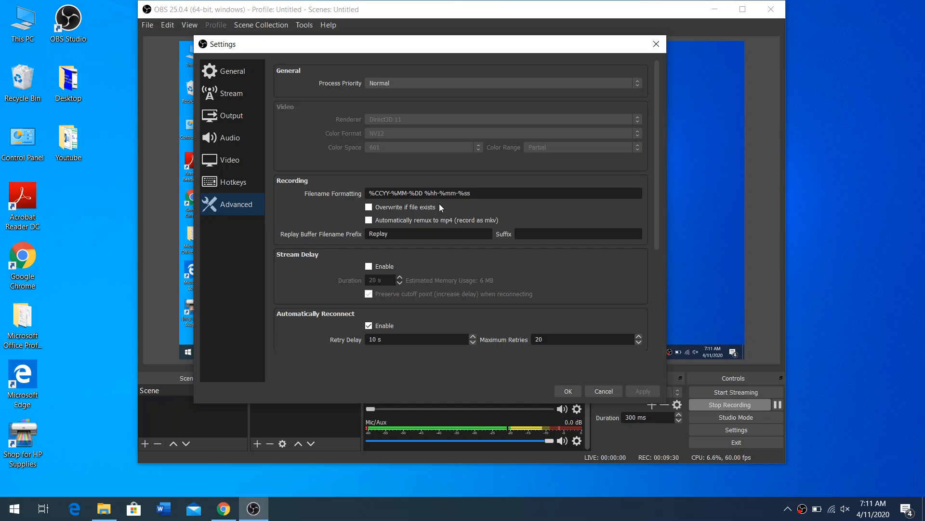
pyautogui.scroll(-4, 441, 198)
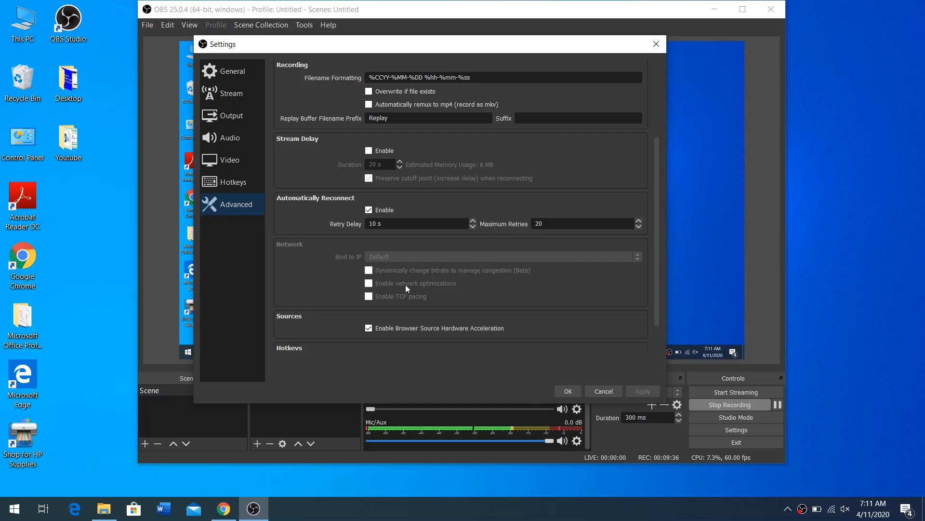
pyautogui.scroll(-2, 405, 285)
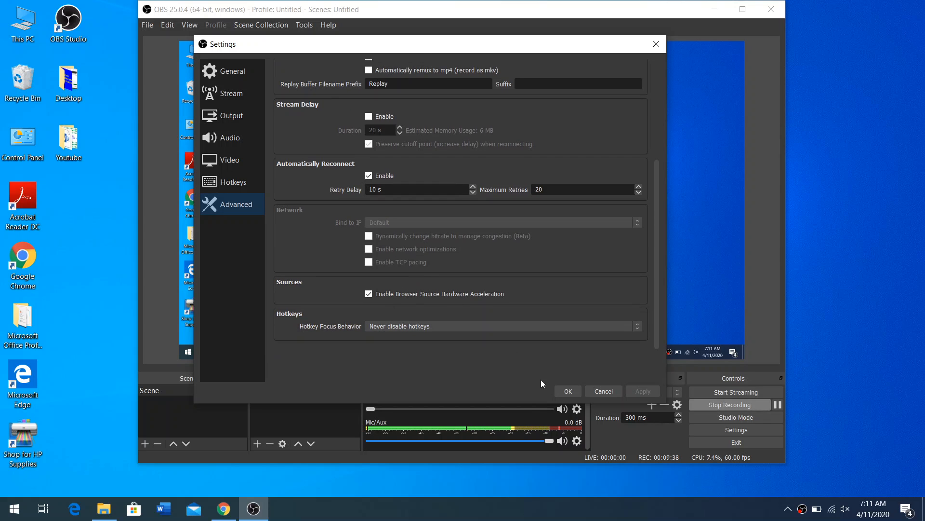
pyautogui.click(565, 392)
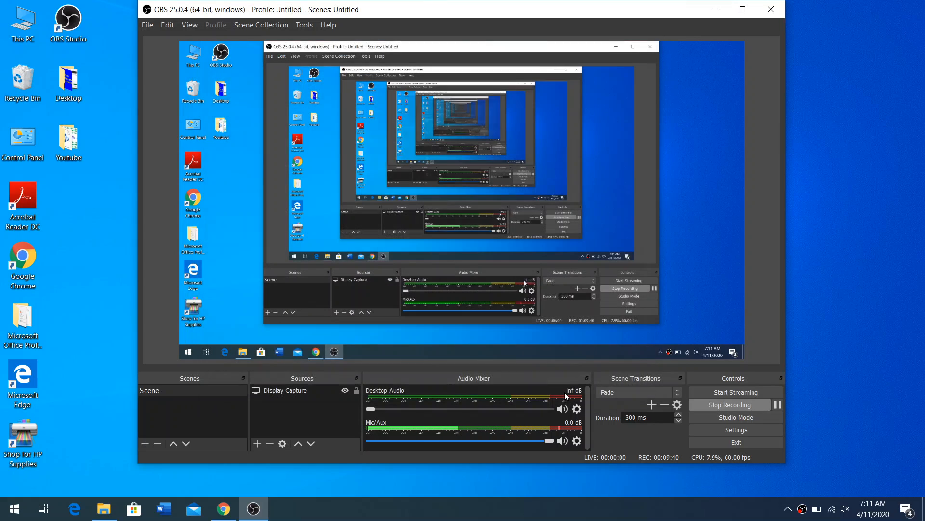